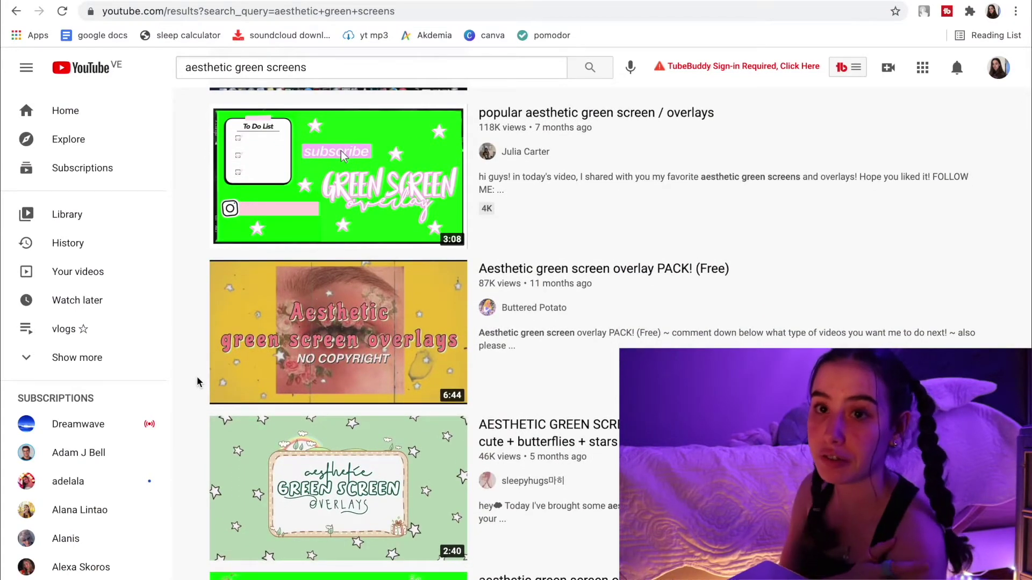
{"action": "scroll", "coordinate": [265, 168], "scroll_direction": "up", "scroll_amount": 5}
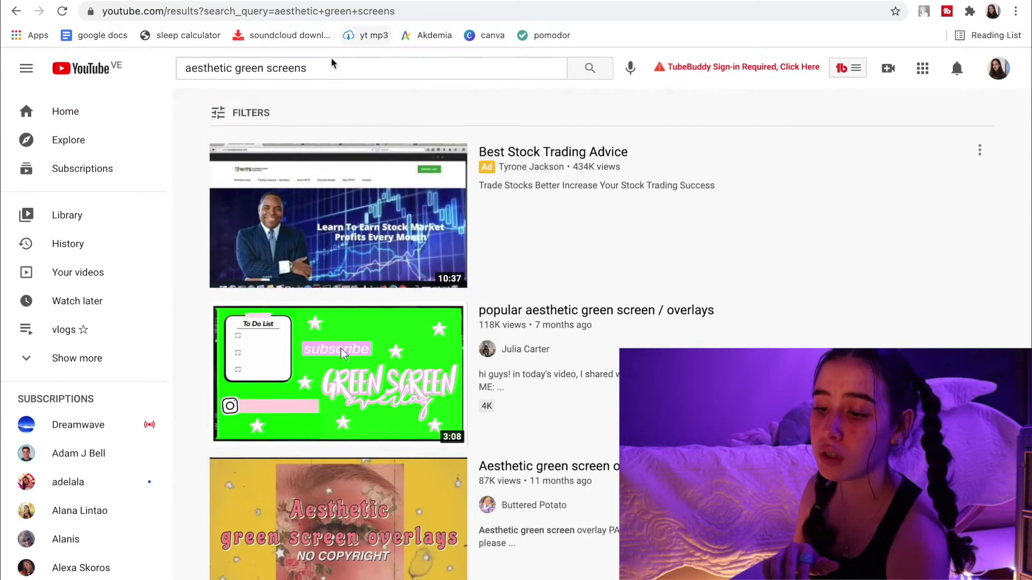
{"action": "left_click_drag", "start_coordinate": [320, 69], "coordinate": [187, 69]}
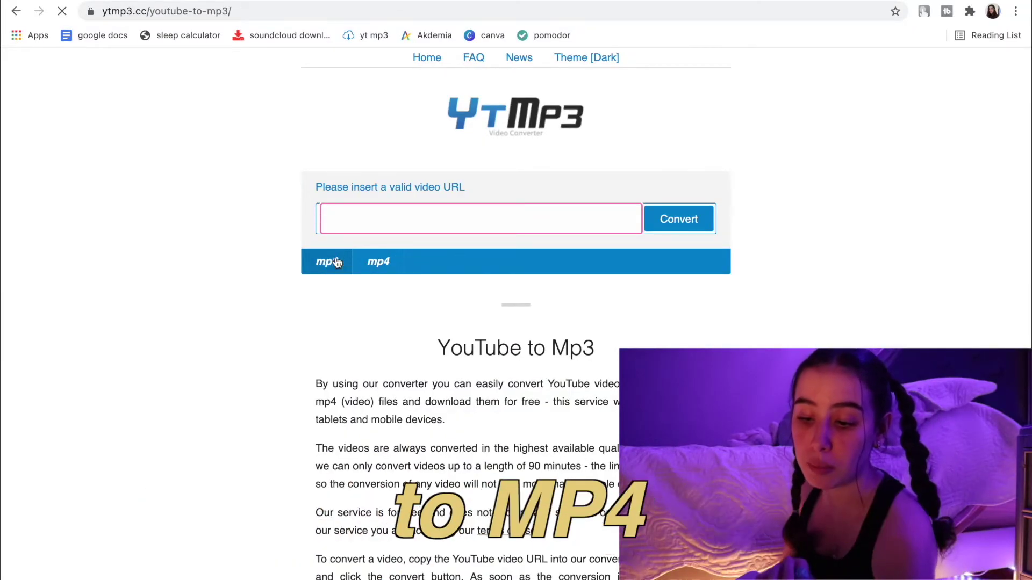
{"action": "left_click", "coordinate": [380, 210]}
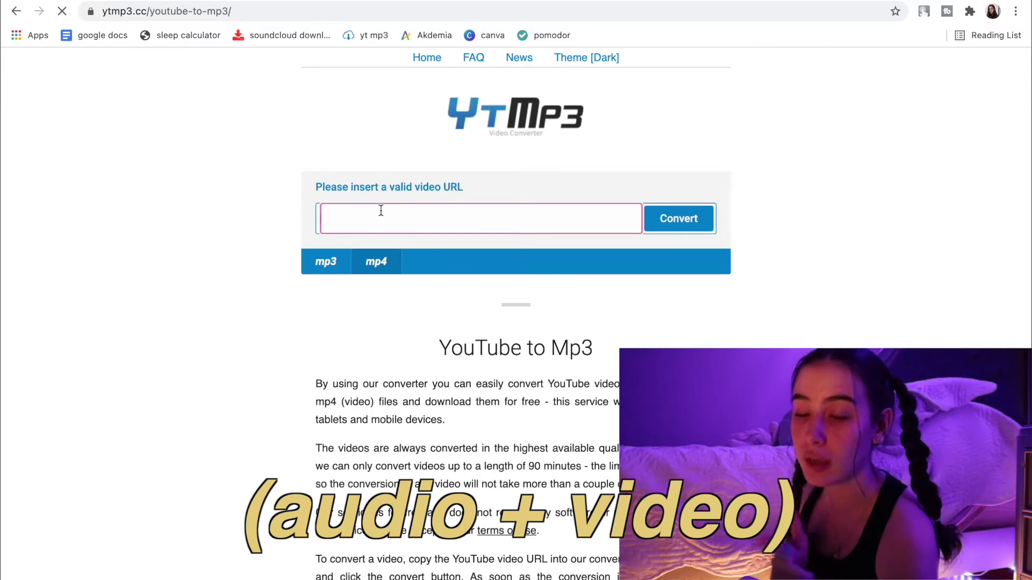
{"action": "type", "text": "https://www.youtube.com/watch?v=EYLtlrQRWoQ"}
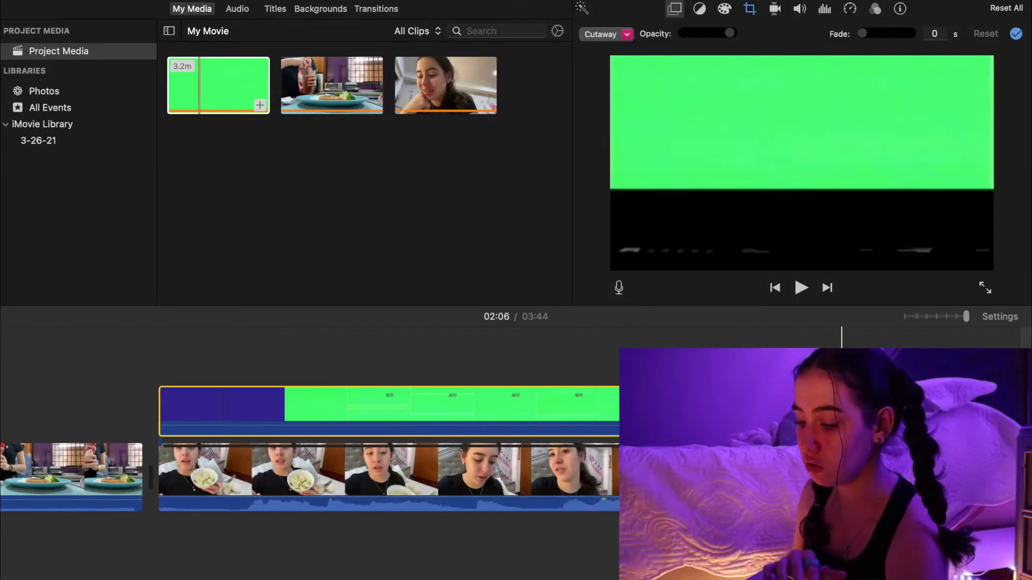
Step: Switch to iMovie, select the green-screen clip on the timeline and open its video overlay style choices
{"action": "left_click", "coordinate": [451, 567]}
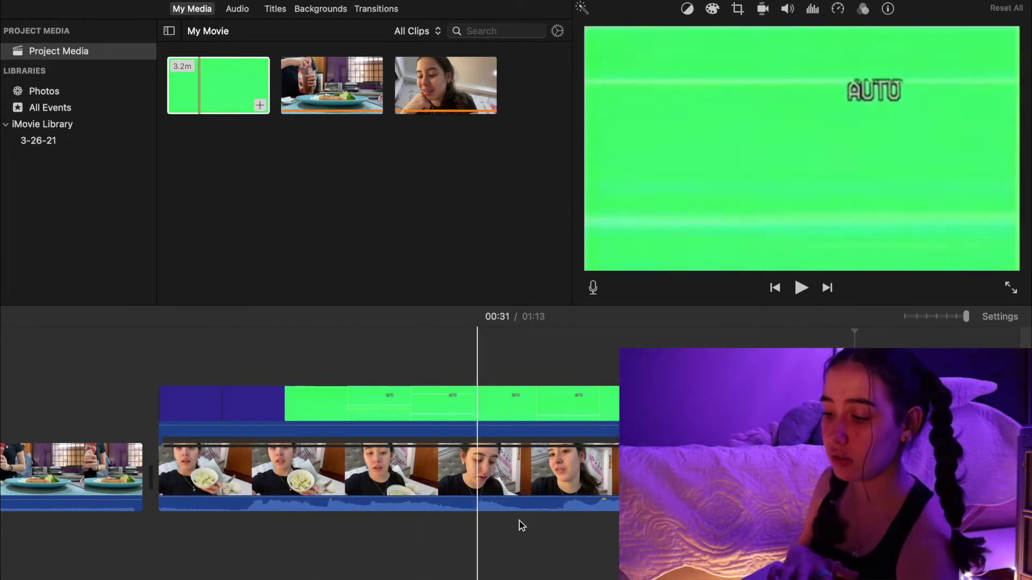
{"action": "left_click", "coordinate": [495, 415]}
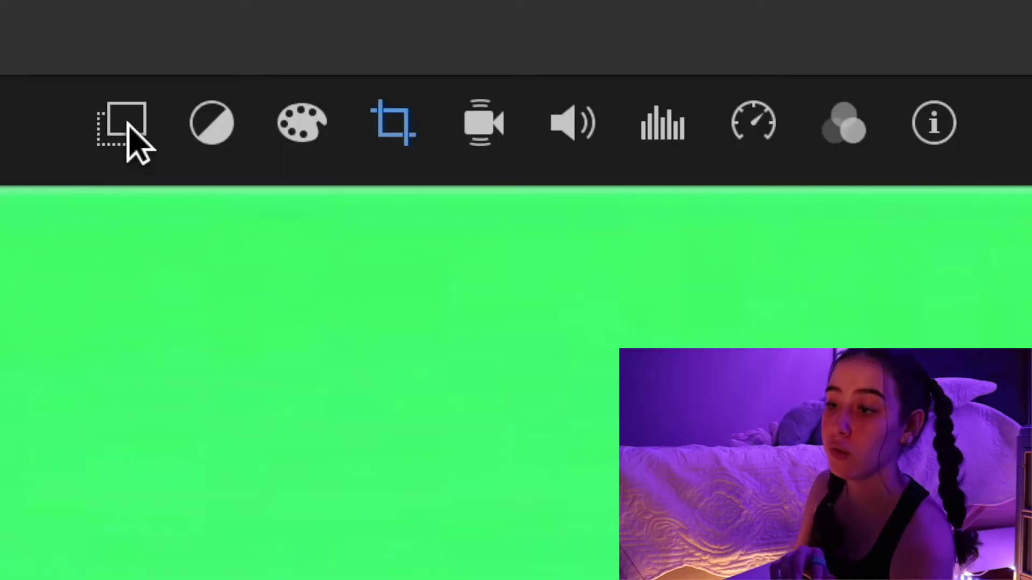
{"action": "left_click", "coordinate": [129, 129]}
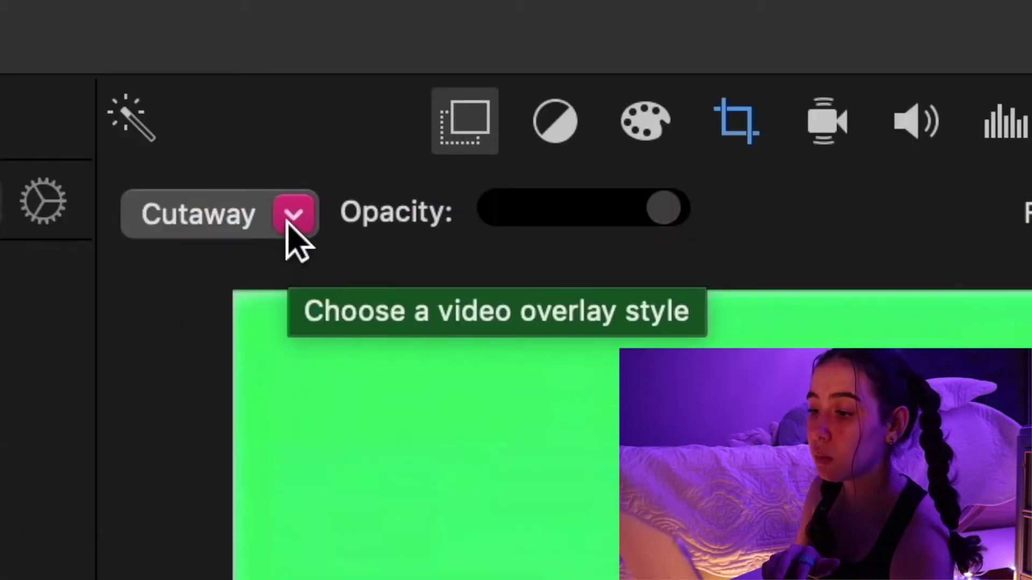
{"action": "left_click", "coordinate": [288, 221]}
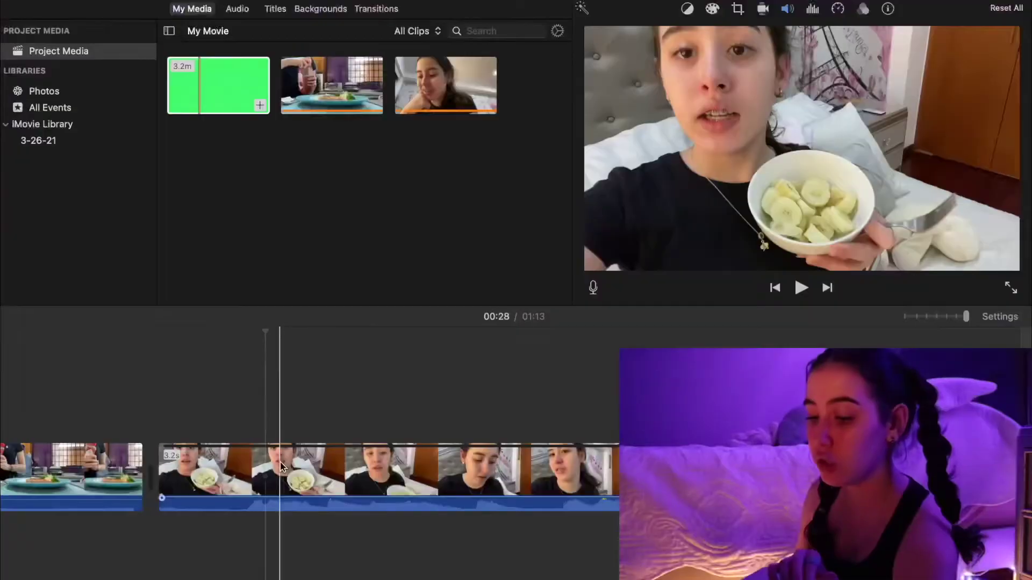
Step: Select the banana-bowl clip and open its clip filter and audio effect settings, including the audio effect choices
{"action": "left_click", "coordinate": [282, 465]}
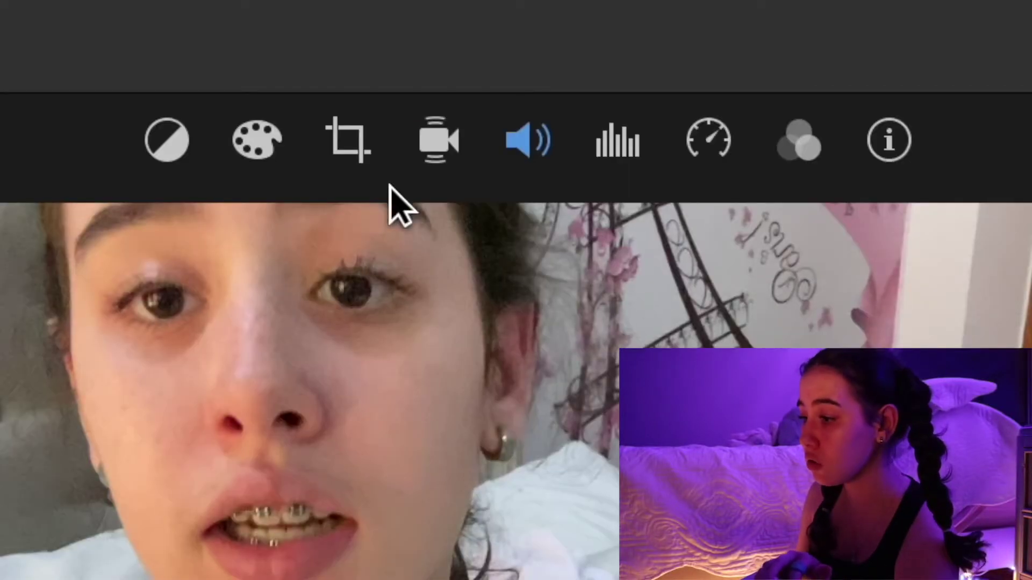
{"action": "left_click", "coordinate": [793, 151]}
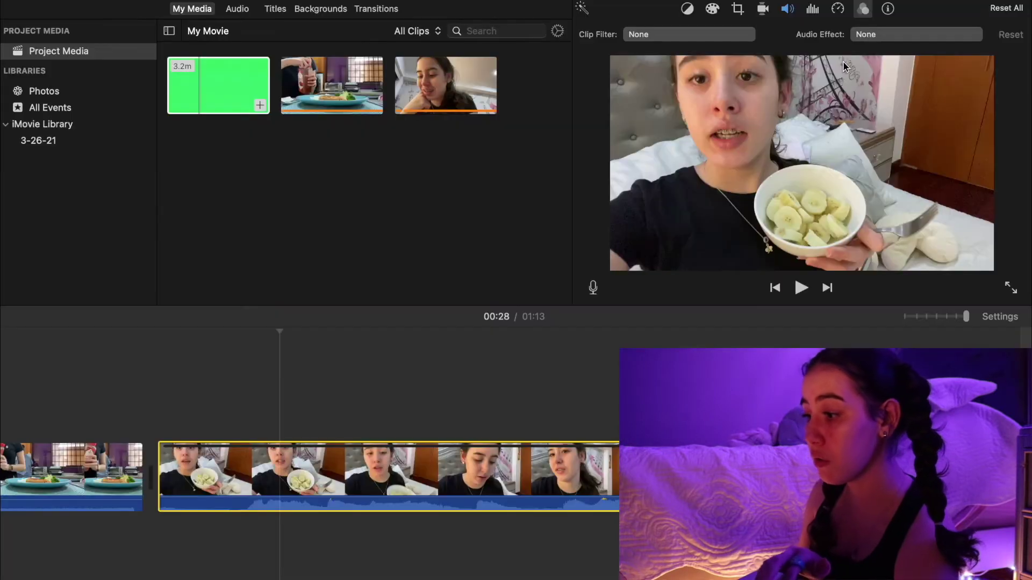
{"action": "left_click", "coordinate": [861, 35]}
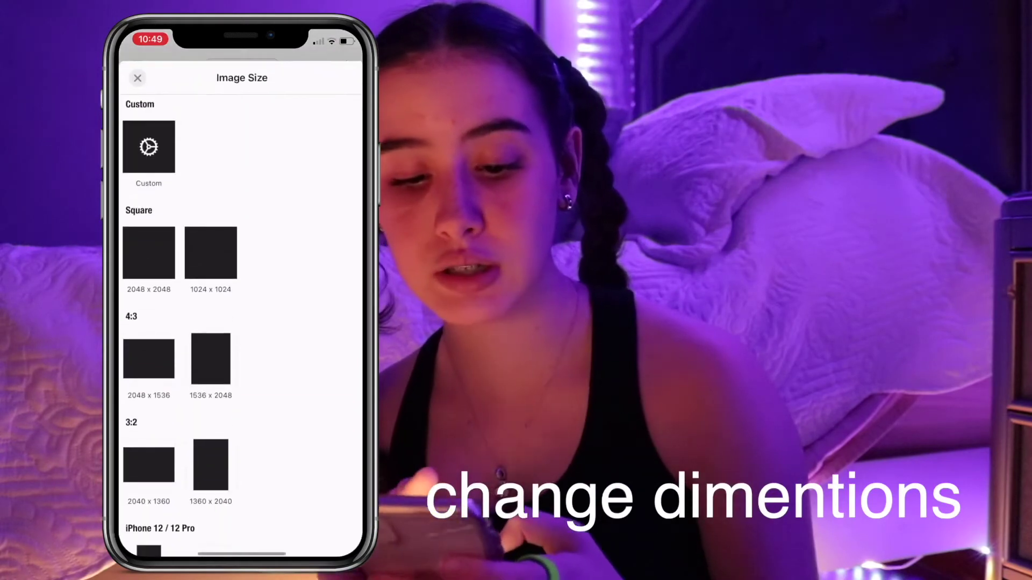
Step: Switch to the phone's image text app and set a custom image size of 1280 wide by 720 high
{"action": "type", "text": "1280"}
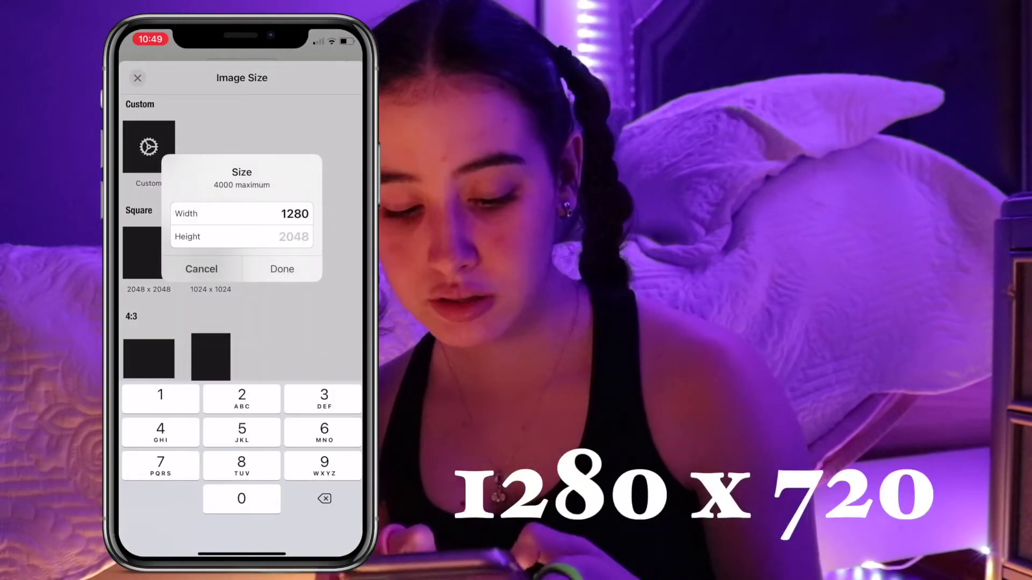
{"action": "left_click", "coordinate": [292, 236]}
{"action": "type", "text": "7"}
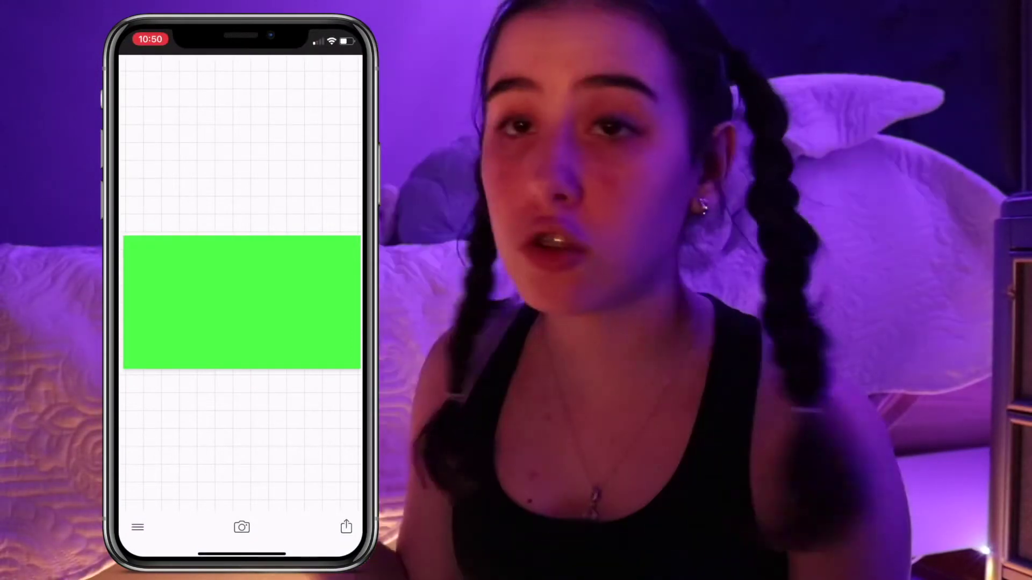
Step: Add the text "hi" to the green image, move it to the image's lower-right area and enlarge it
{"action": "left_click", "coordinate": [242, 321]}
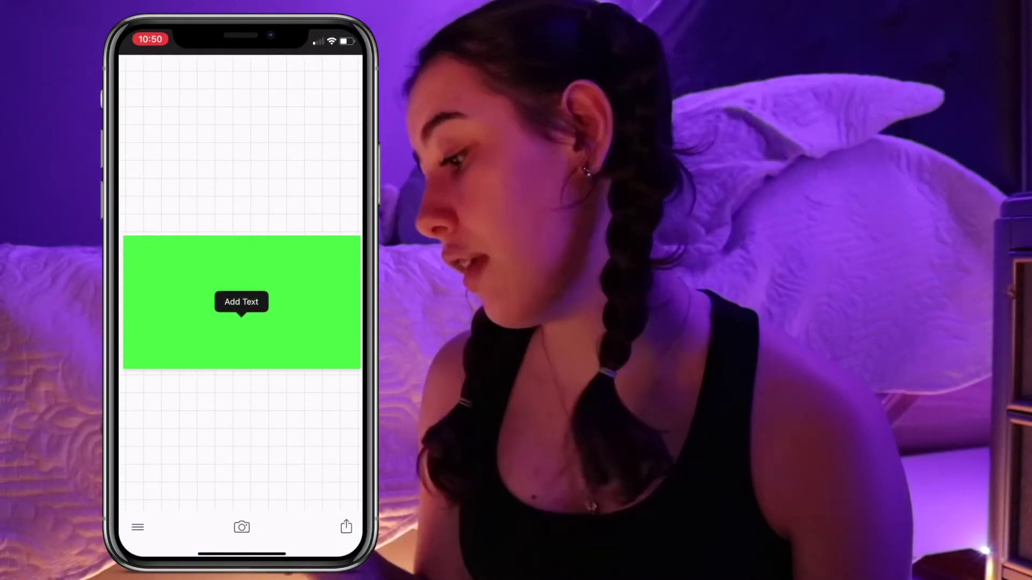
{"action": "left_click", "coordinate": [241, 301]}
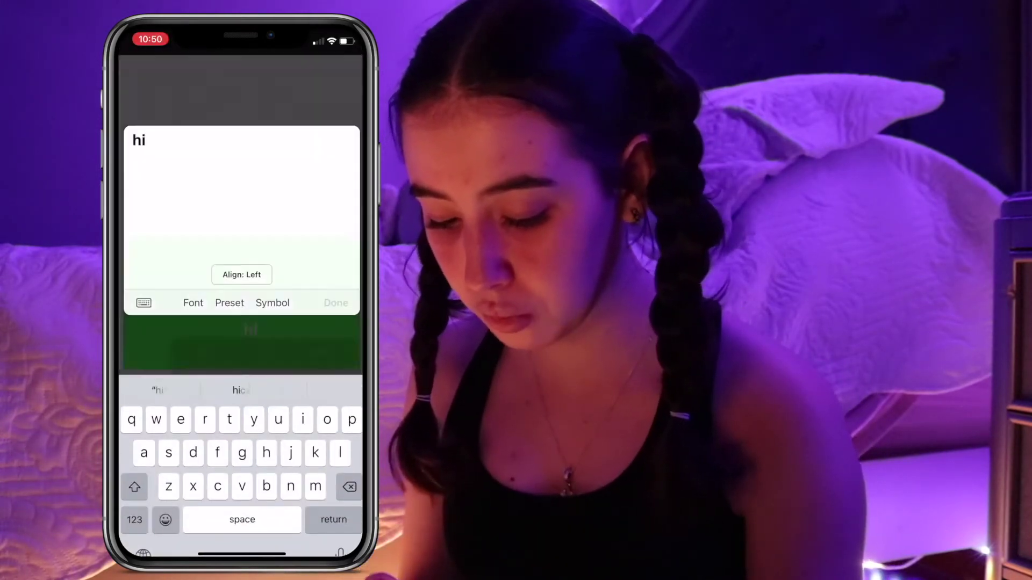
{"action": "left_click", "coordinate": [336, 335]}
{"action": "left_click_drag", "start_coordinate": [250, 329], "coordinate": [294, 336]}
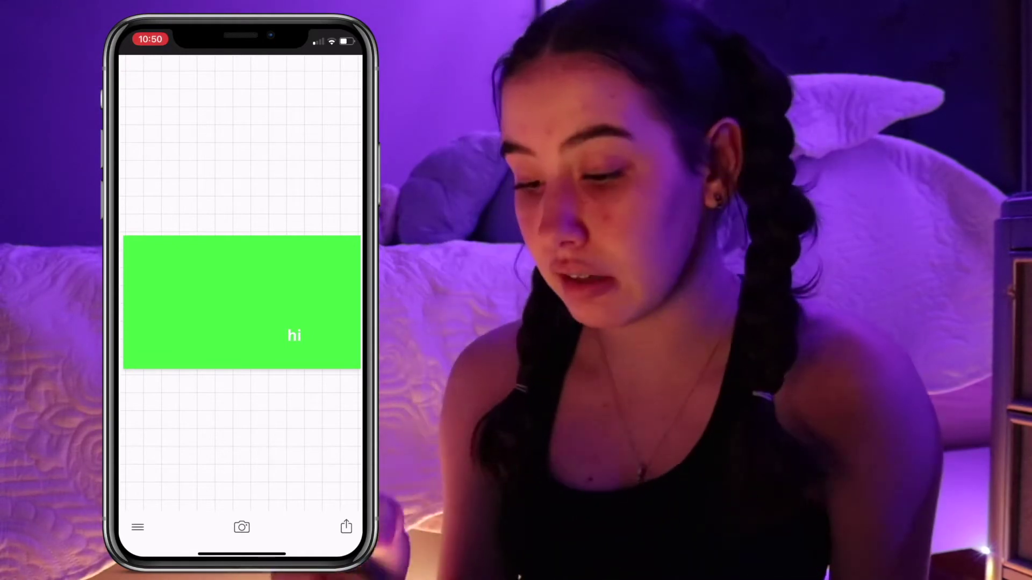
{"action": "left_click", "coordinate": [295, 335]}
{"action": "scroll", "coordinate": [312, 338], "scroll_direction": "up", "scroll_amount": 3}
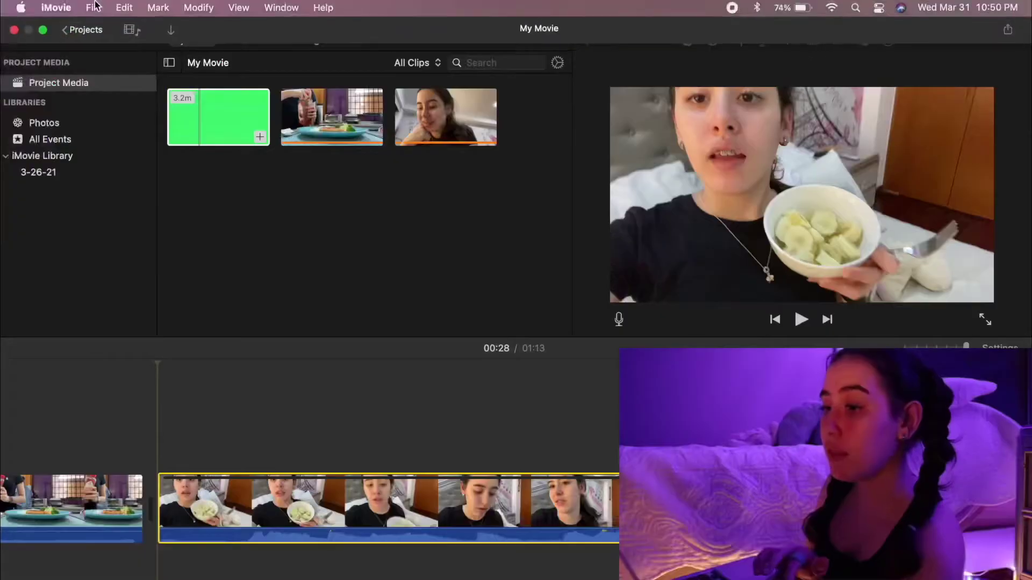
Step: Switch to iMovie and import the green "hi" image into the project media
{"action": "left_click", "coordinate": [173, 36]}
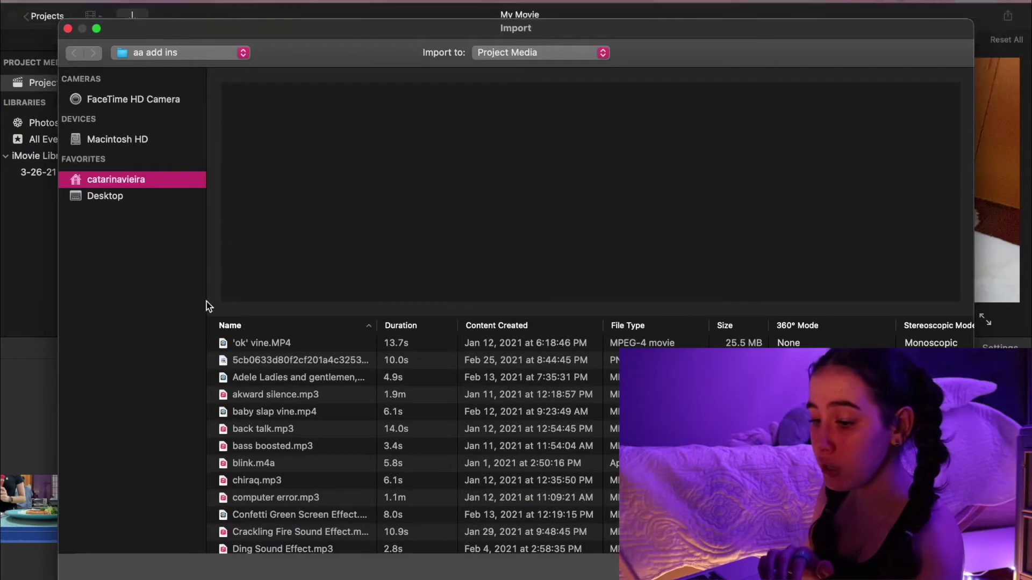
{"action": "left_click", "coordinate": [149, 194]}
{"action": "left_click", "coordinate": [154, 179]}
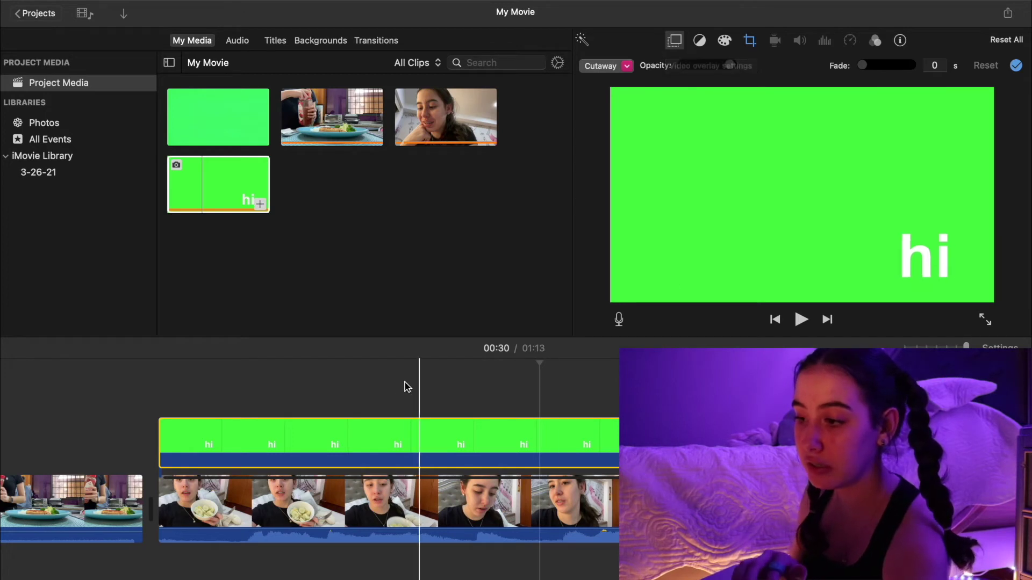
Step: Set the "hi" overlay's style to Green/Blue Screen and its crop style to Fit
{"action": "left_click", "coordinate": [675, 40]}
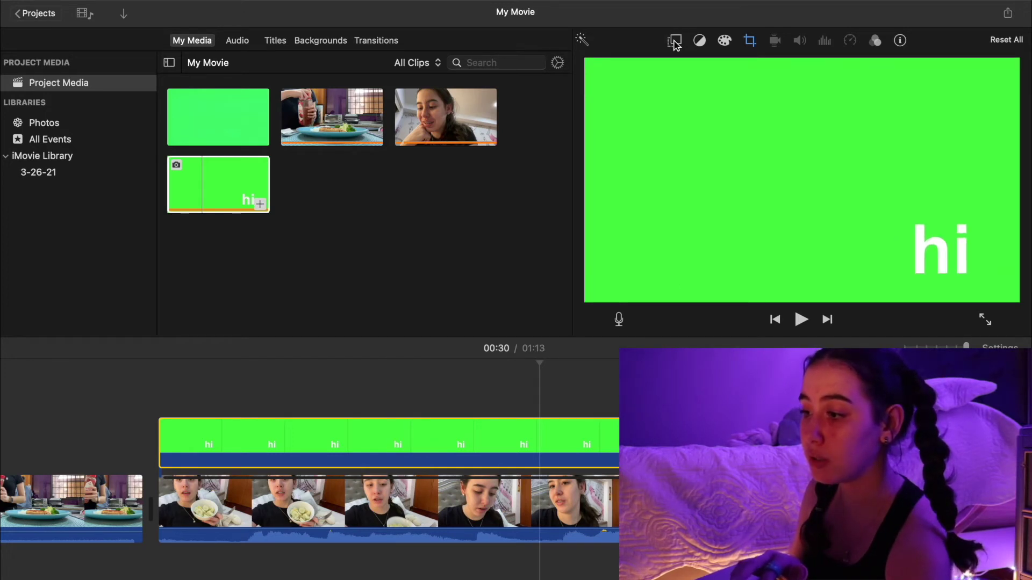
{"action": "left_click", "coordinate": [674, 40]}
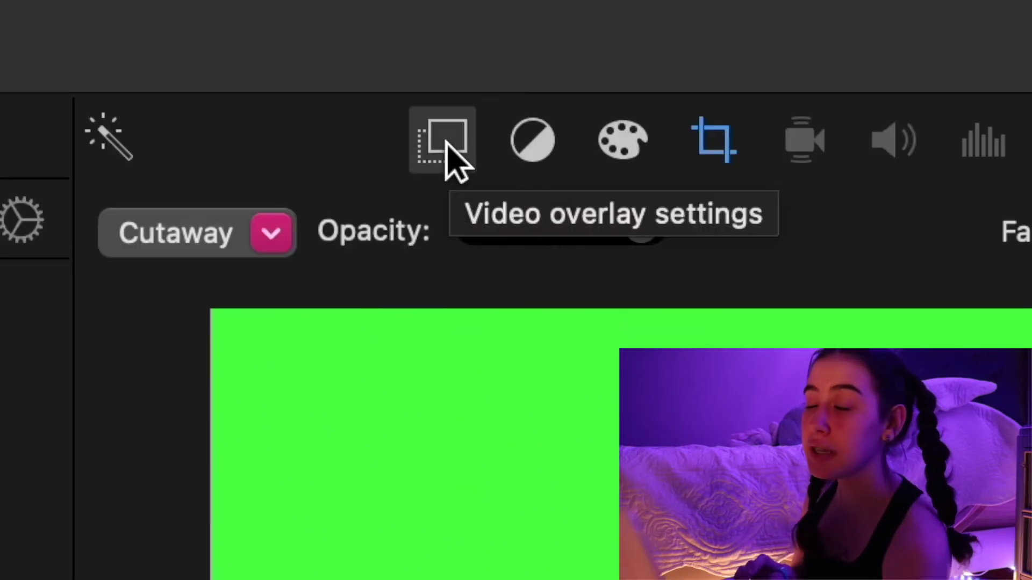
{"action": "left_click", "coordinate": [248, 230]}
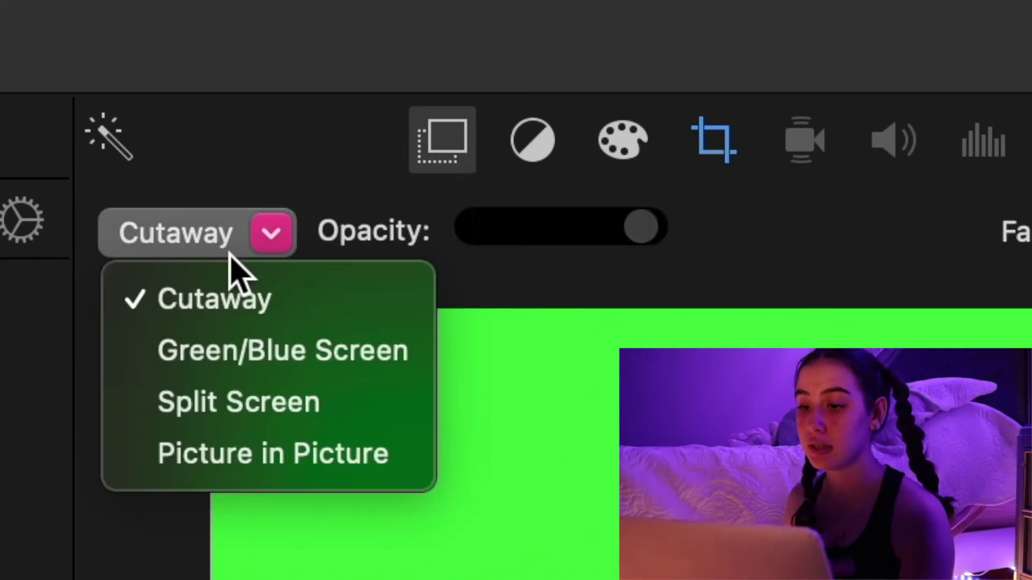
{"action": "left_click", "coordinate": [249, 356]}
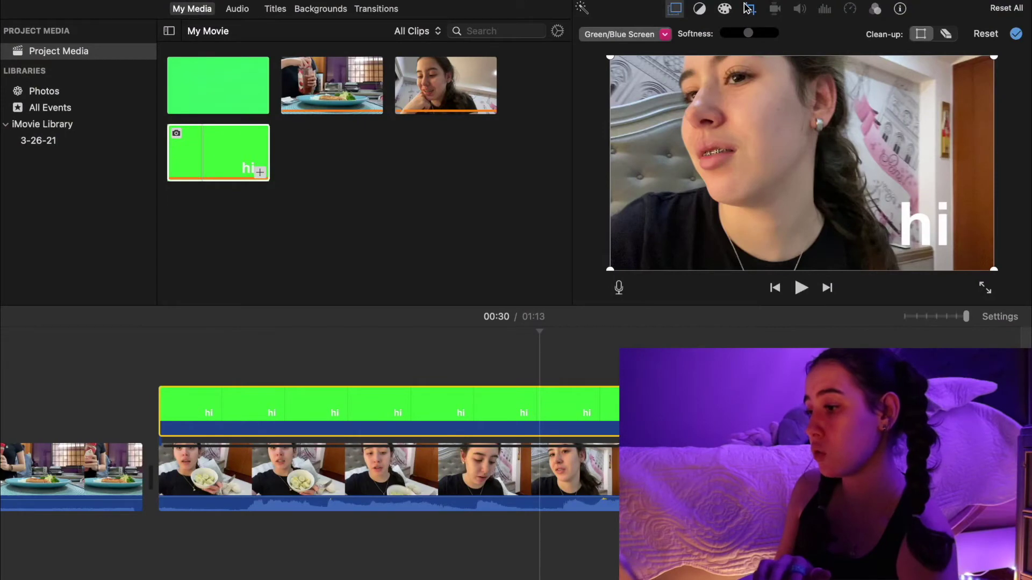
{"action": "left_click", "coordinate": [750, 9]}
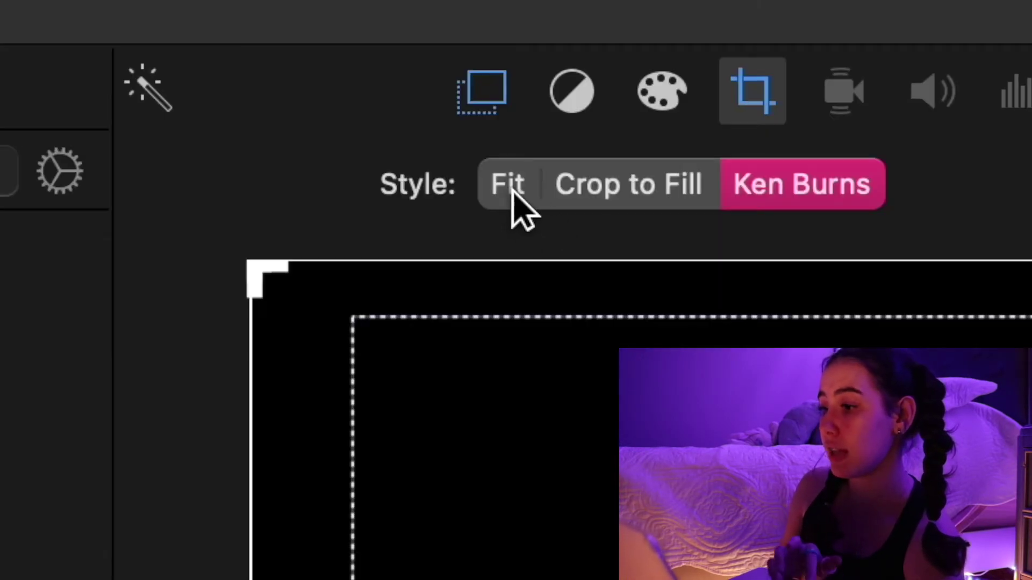
{"action": "left_click", "coordinate": [507, 185]}
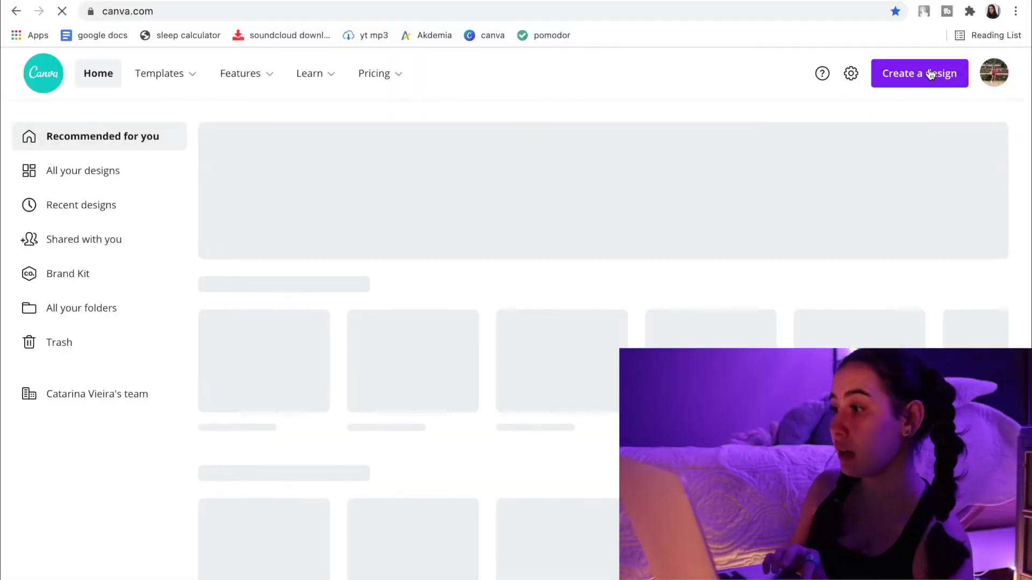
Step: Switch to Canva and create a new custom-size design of 1280 x 720 px
{"action": "left_click", "coordinate": [931, 75]}
{"action": "left_click", "coordinate": [938, 86]}
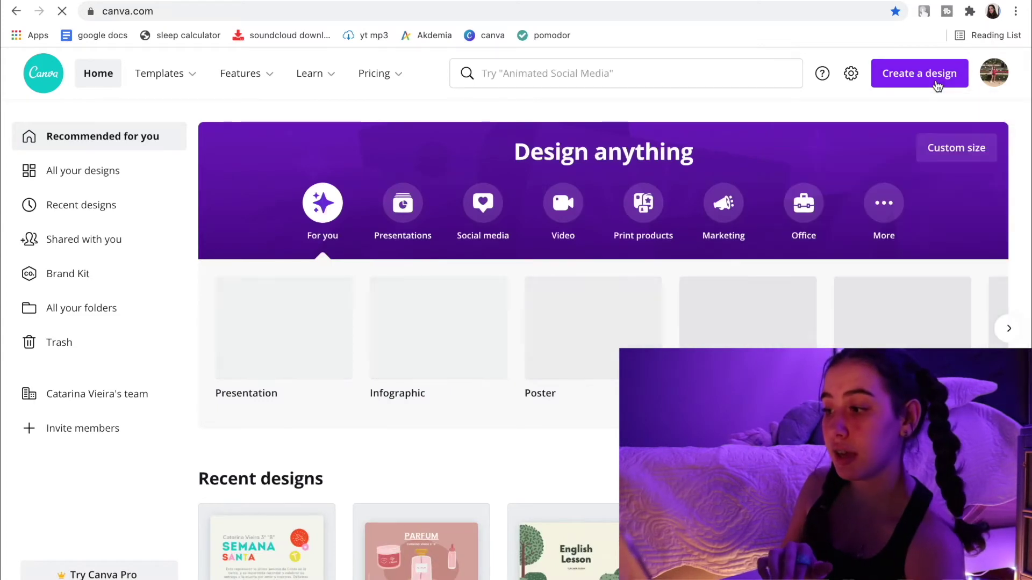
{"action": "left_click", "coordinate": [937, 86]}
{"action": "left_click", "coordinate": [826, 430]}
{"action": "type", "text": "1280"}
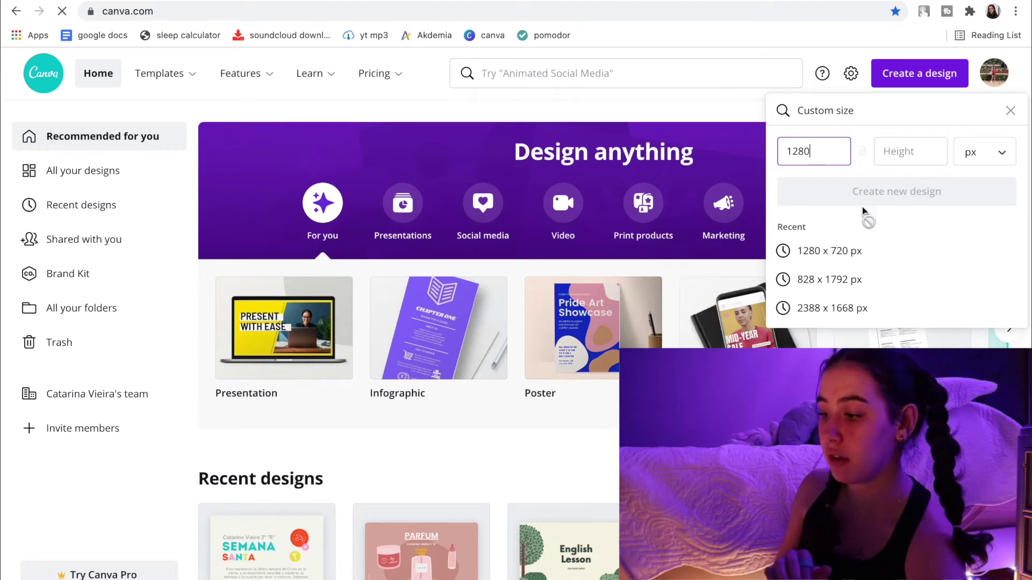
{"action": "left_click", "coordinate": [838, 250]}
Step: Fill the blank page's background with the default light green and add a heading reading "hi"
{"action": "left_click", "coordinate": [327, 108]}
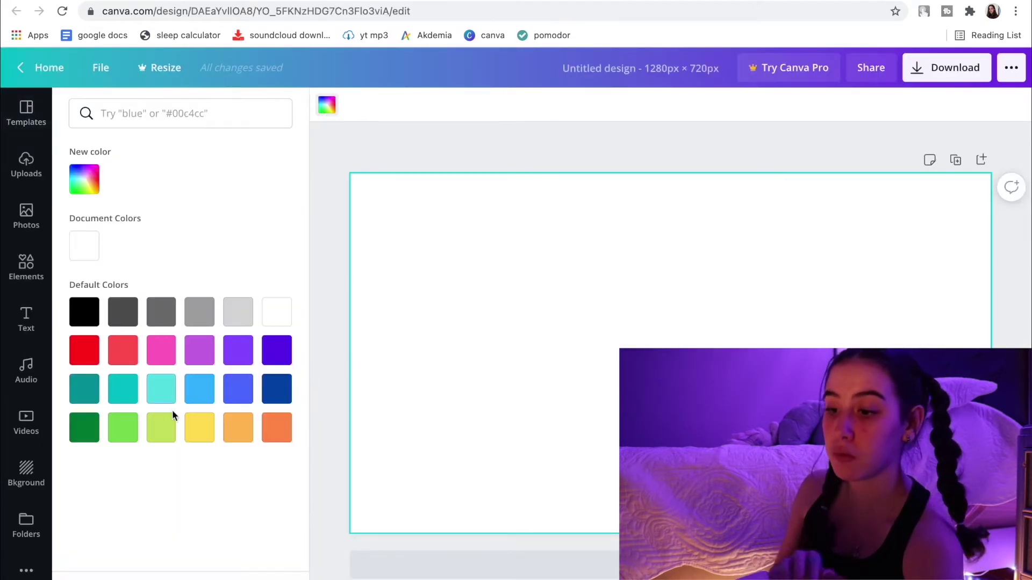
{"action": "left_click", "coordinate": [125, 438]}
{"action": "left_click", "coordinate": [25, 318]}
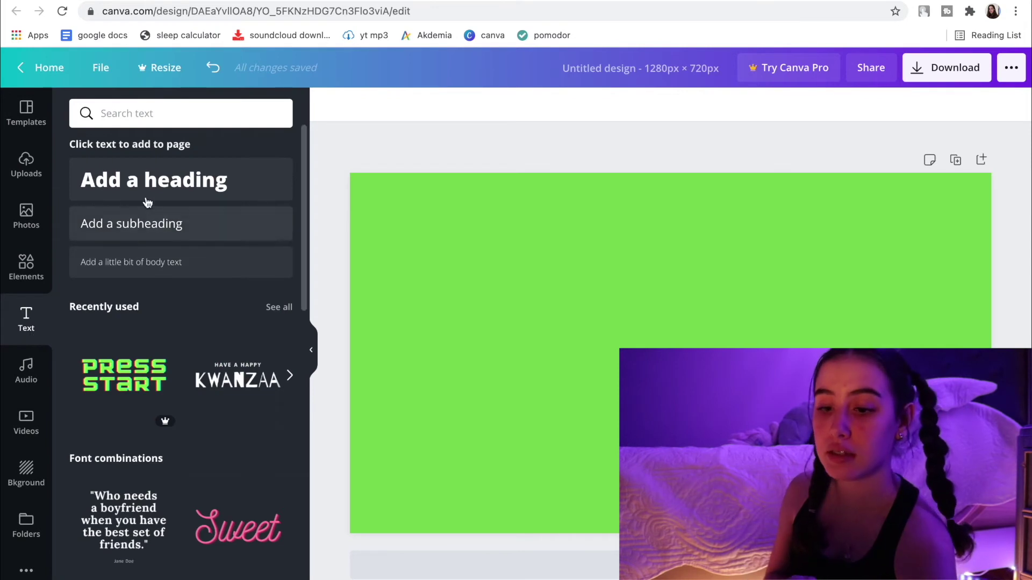
Step: Format the "hi" heading with the Pacifico font at size 55 and change its text colour
{"action": "left_click", "coordinate": [376, 105]}
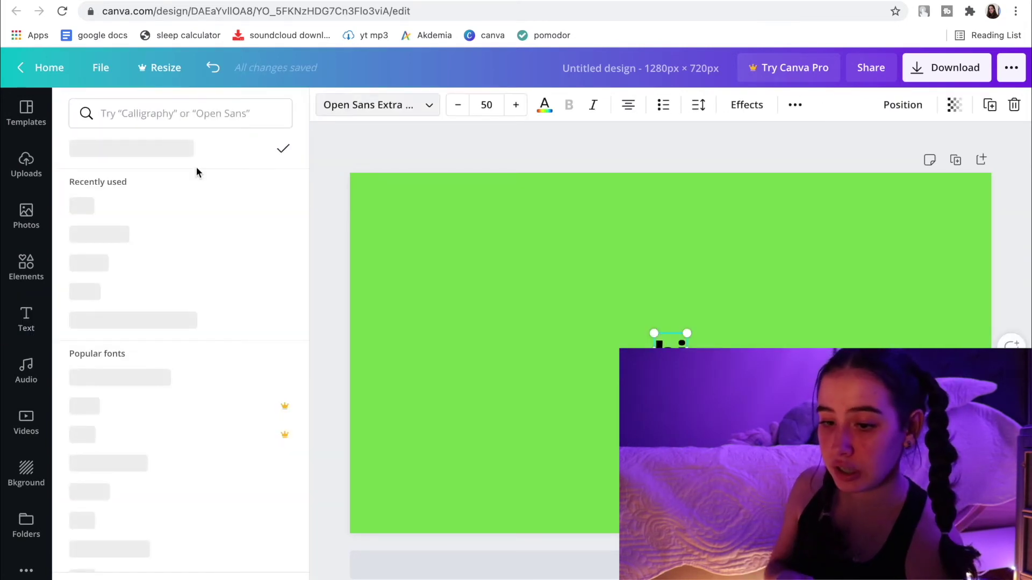
{"action": "left_click", "coordinate": [134, 263]}
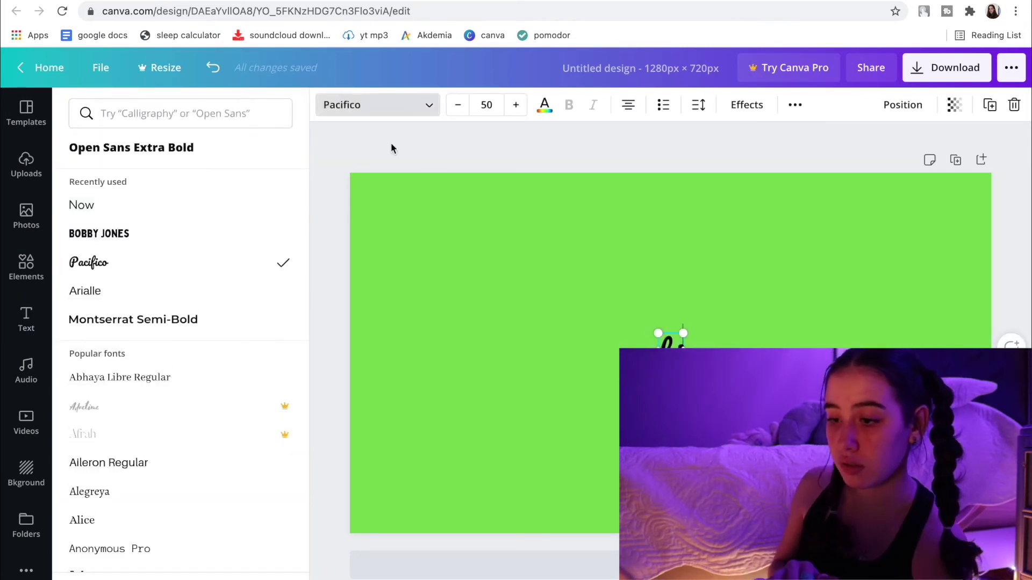
{"action": "key", "text": "Escape"}
{"action": "left_click", "coordinate": [514, 107]}
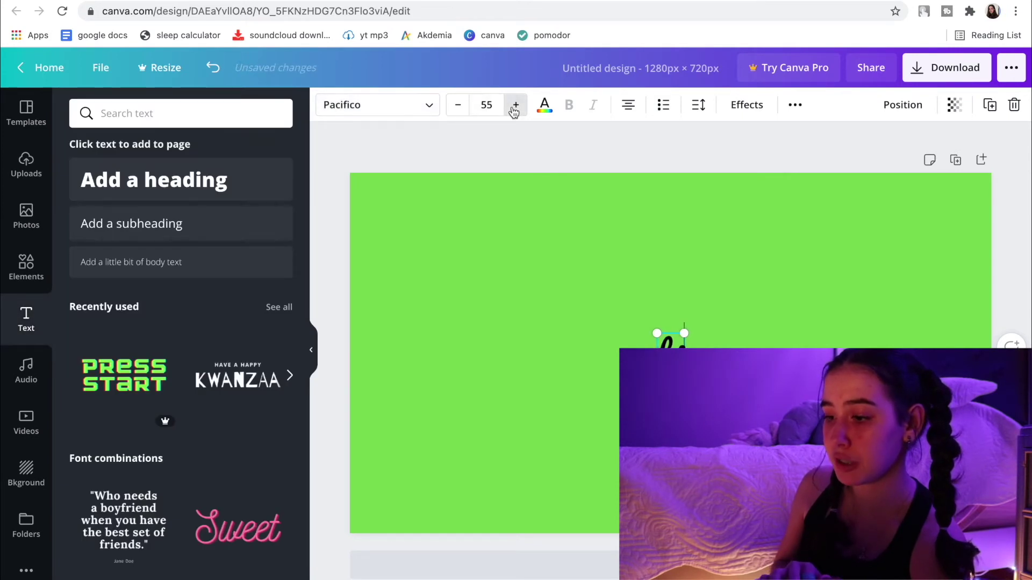
{"action": "left_click", "coordinate": [545, 105]}
{"action": "left_click", "coordinate": [213, 318]}
{"action": "key", "text": "Escape"}
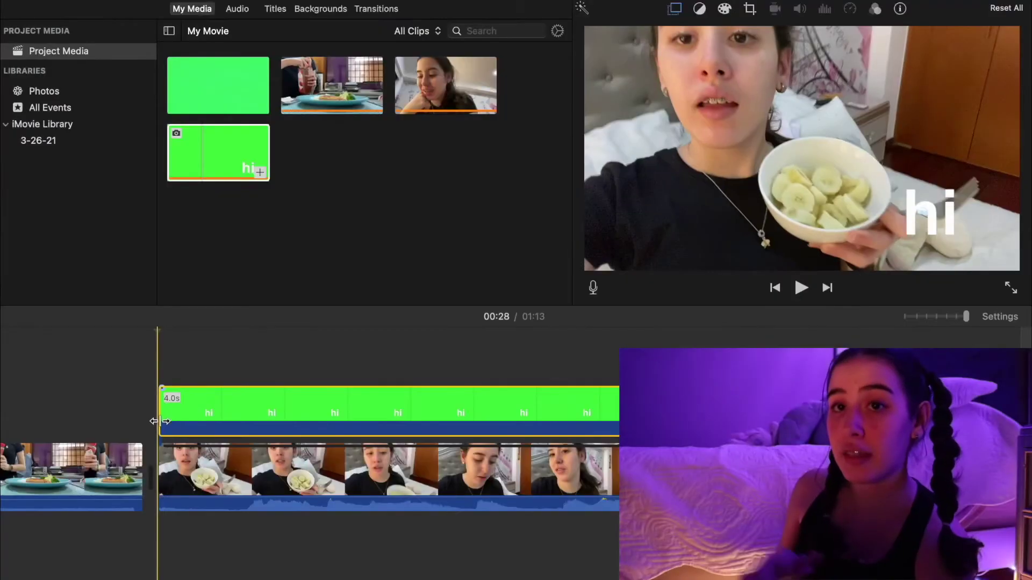
Step: In iMovie, replace the "hi" overlay above the banana-bowl clip with a Slide Lower Third title reading "YUH"
{"action": "key", "text": "Delete"}
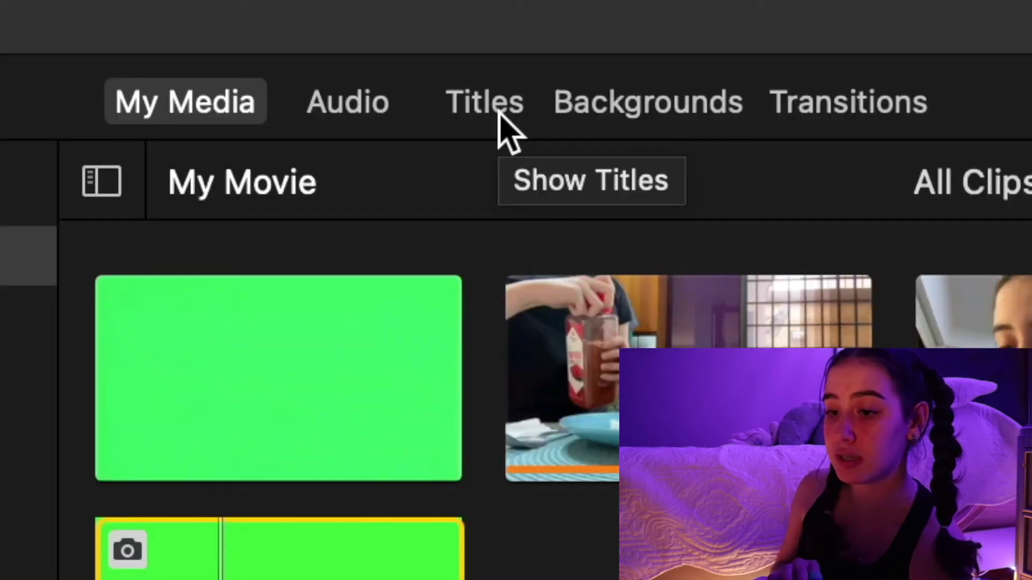
{"action": "left_click", "coordinate": [498, 106]}
{"action": "left_click_drag", "start_coordinate": [139, 112], "coordinate": [185, 419]}
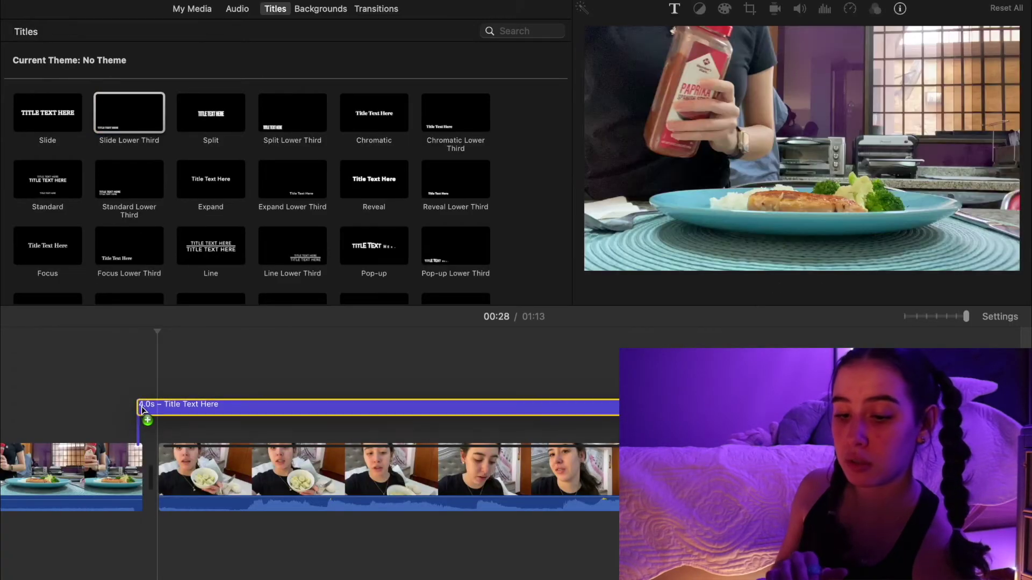
{"action": "double_click", "coordinate": [192, 417]}
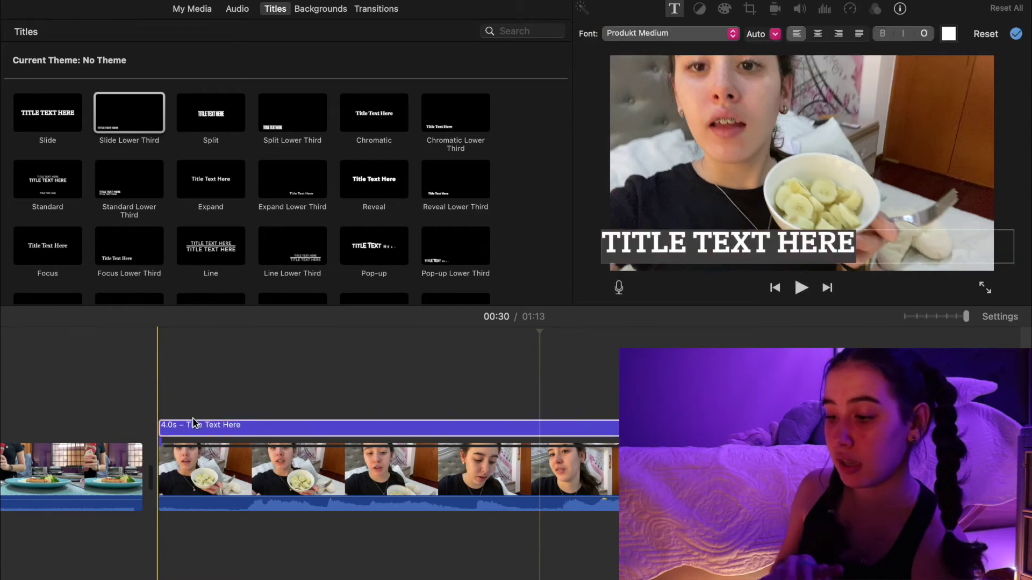
{"action": "type", "text": "YUH"}
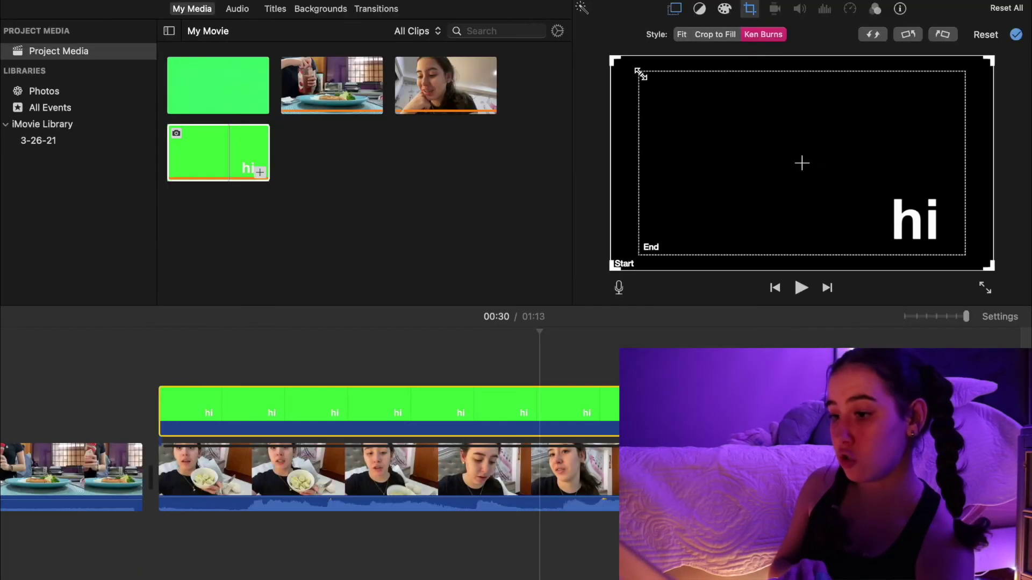
Step: Shrink the "hi" overlay's Ken Burns end frame tightly around the text and play the zoom from the clip's start
{"action": "left_click_drag", "start_coordinate": [158, 374], "coordinate": [725, 537]}
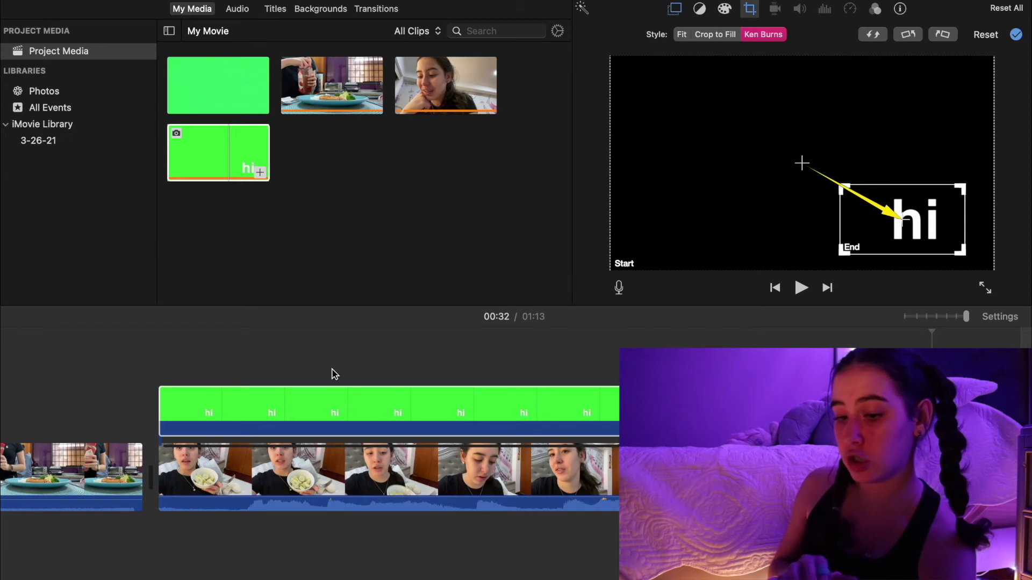
{"action": "left_click", "coordinate": [150, 544]}
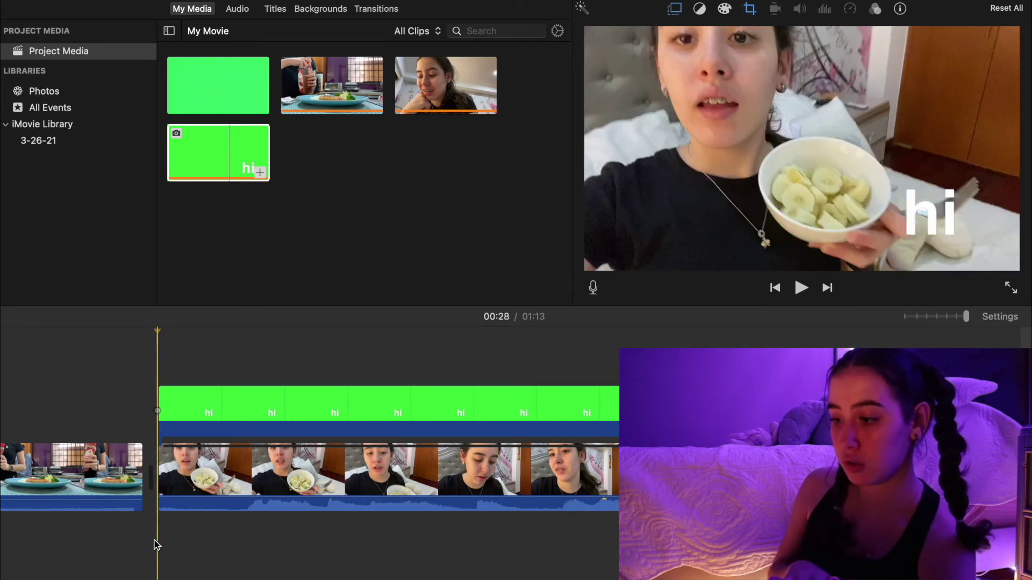
{"action": "key", "text": "space"}
{"action": "left_click", "coordinate": [616, 408]}
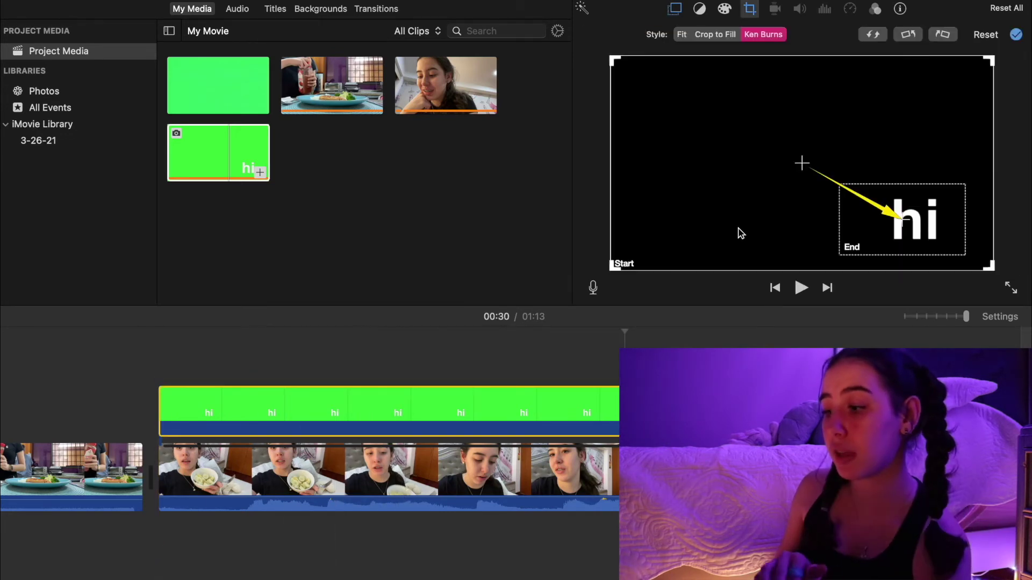